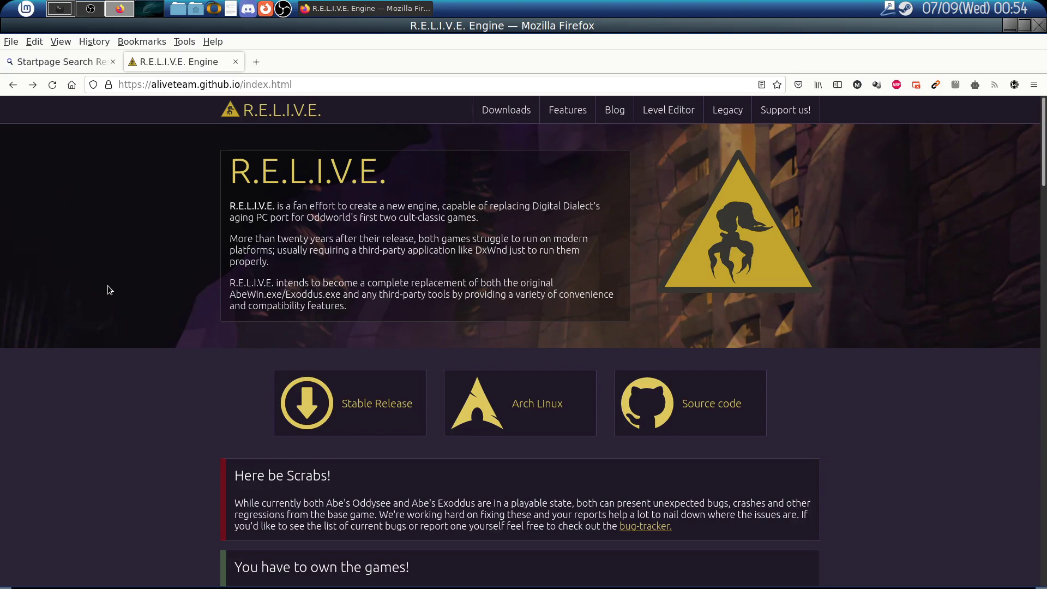
Step: Skim the R.E.L.I.V.E. homepage and switch to Steam to check the launch options of Oddworld: Abe's Oddysee
scroll(114, 314, down, 4)
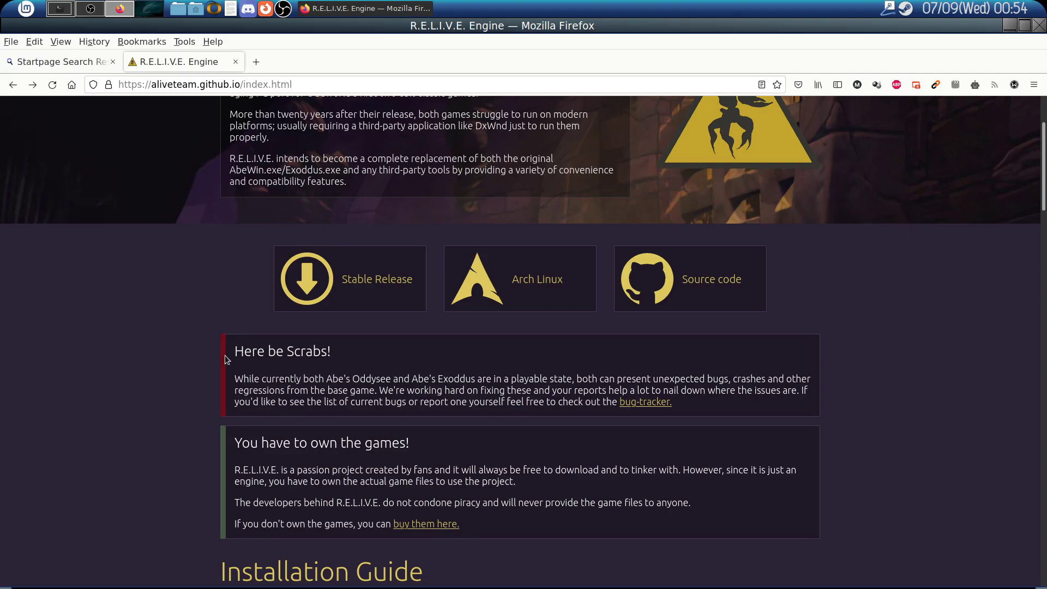
scroll(117, 338, up, 4)
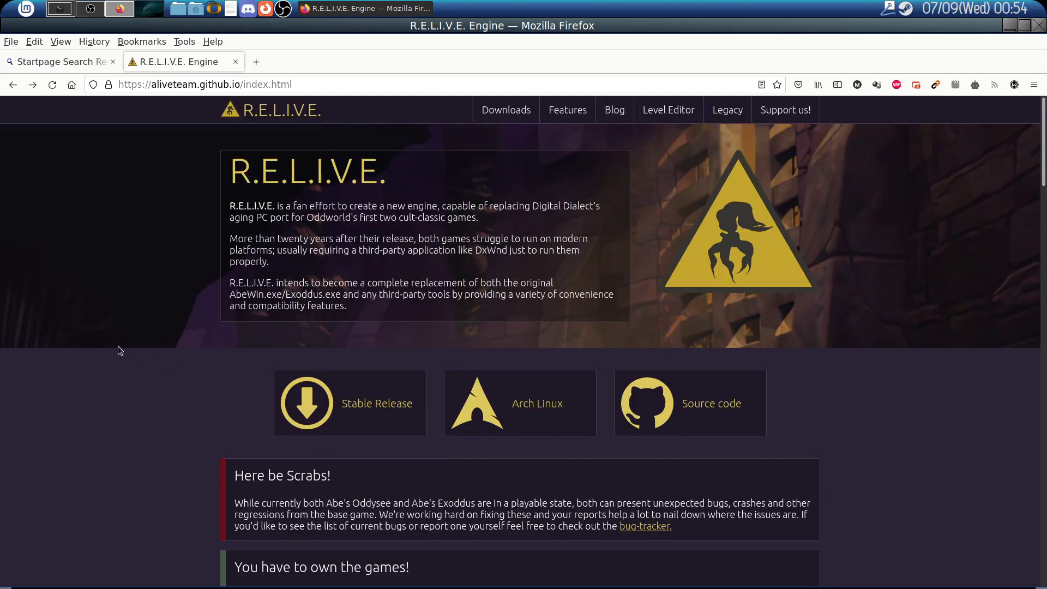
key(ctrl+F1)
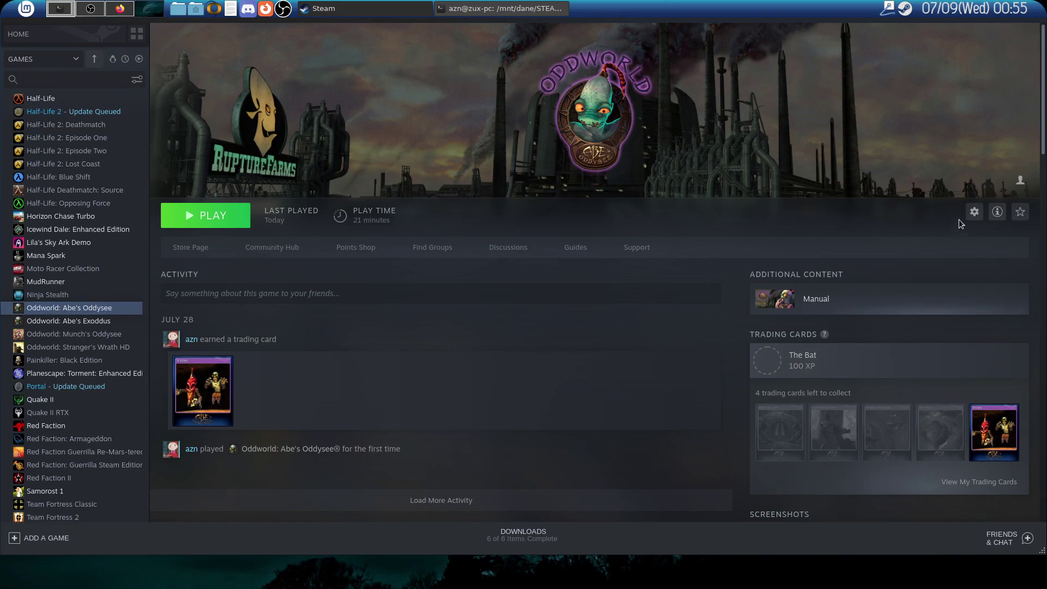
click(974, 212)
click(578, 373)
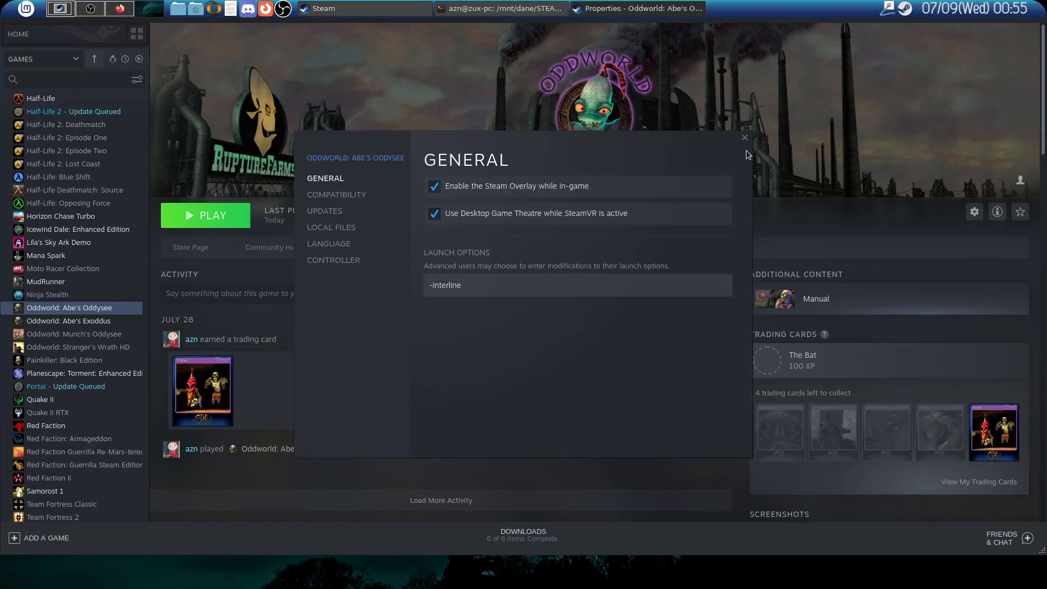
click(745, 138)
Step: Launch Oddworld: Abe's Oddysee from Steam, begin a new game skipping the intro movie, and walk Abe to the right
click(240, 217)
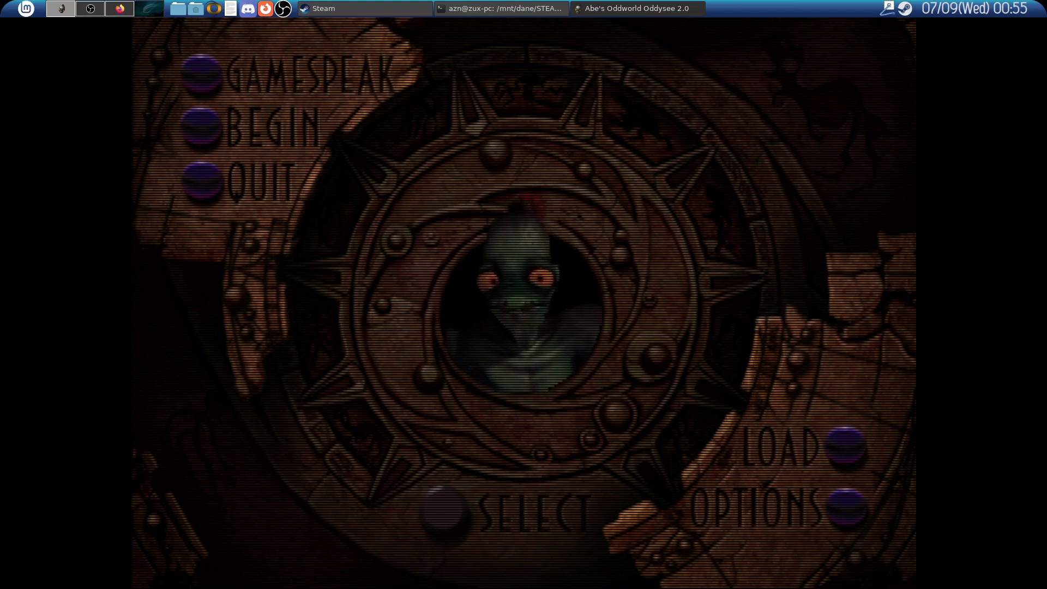
key(Down)
key(Up)
key(Return)
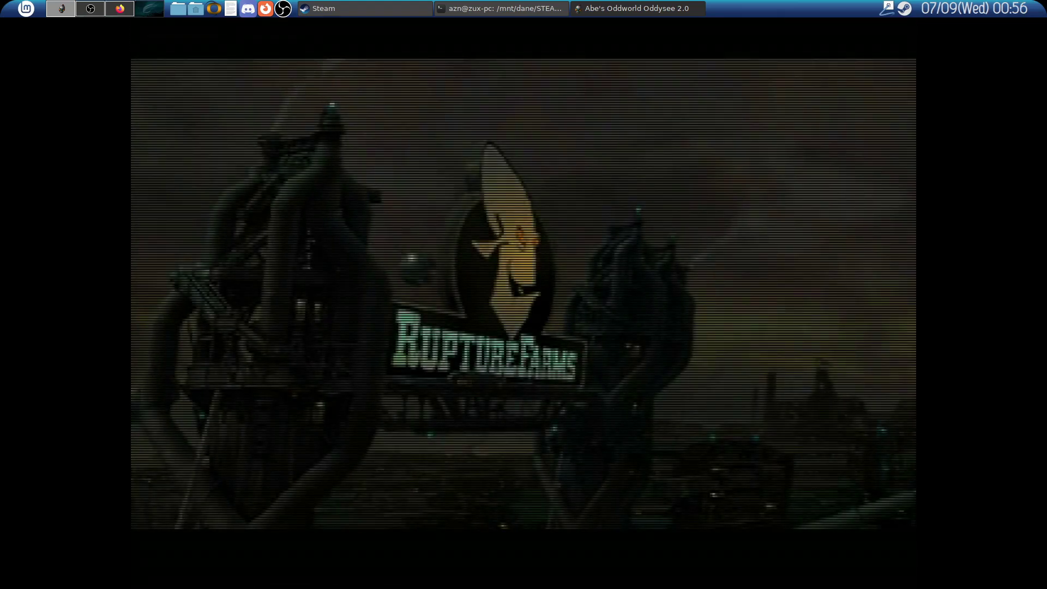
key(Escape)
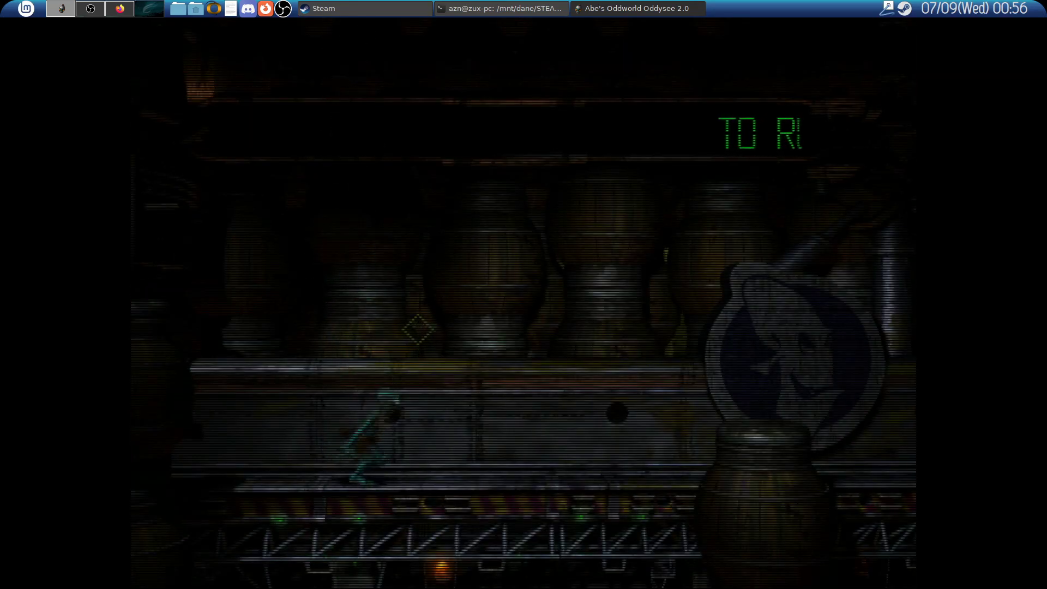
key(Right)
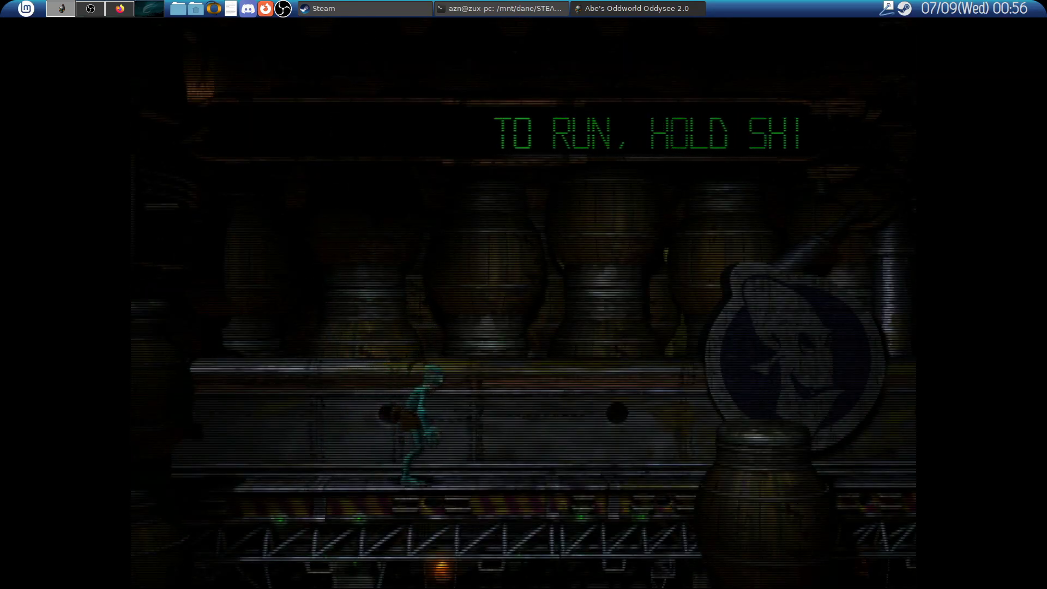
Step: Pause Abe's Oddysee, switch back to Steam and stop the running game
key(Escape)
key(alt+Tab)
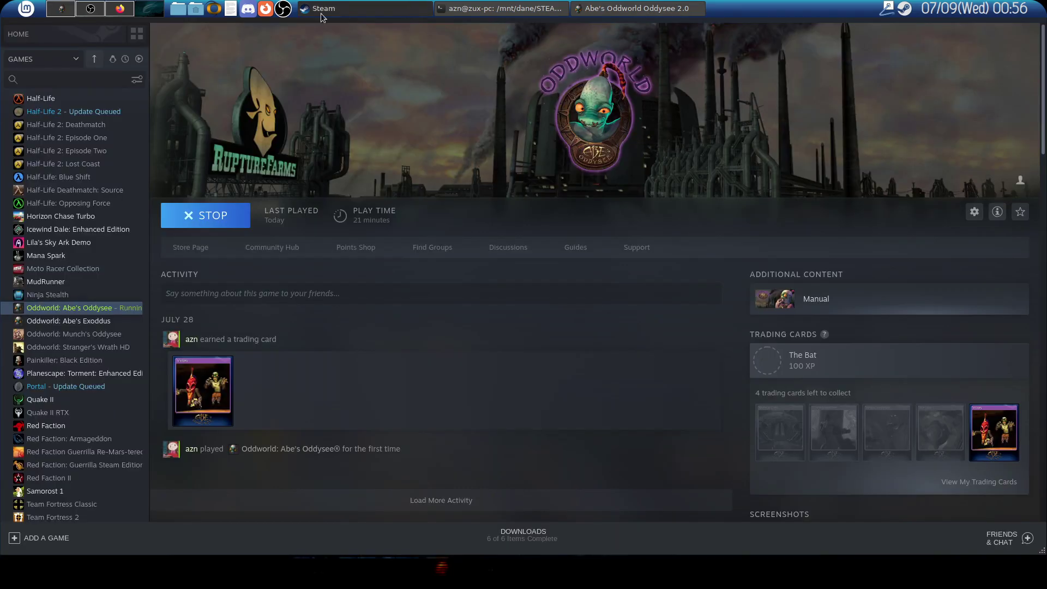
click(205, 215)
click(479, 305)
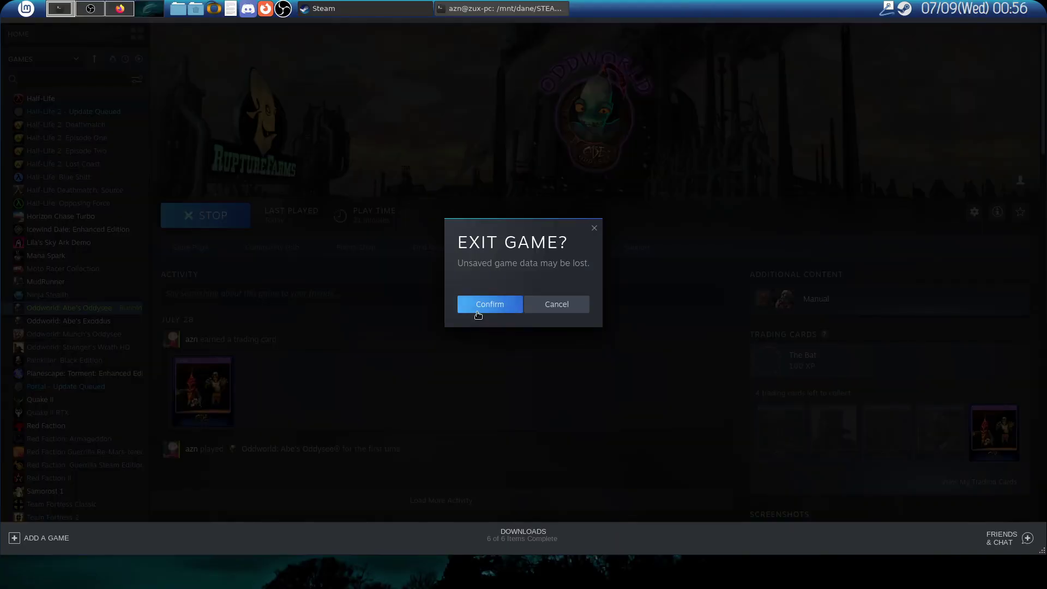
Step: Launch Oddworld: Abe's Exoddus from the Steam library and skip its intro movie
click(98, 322)
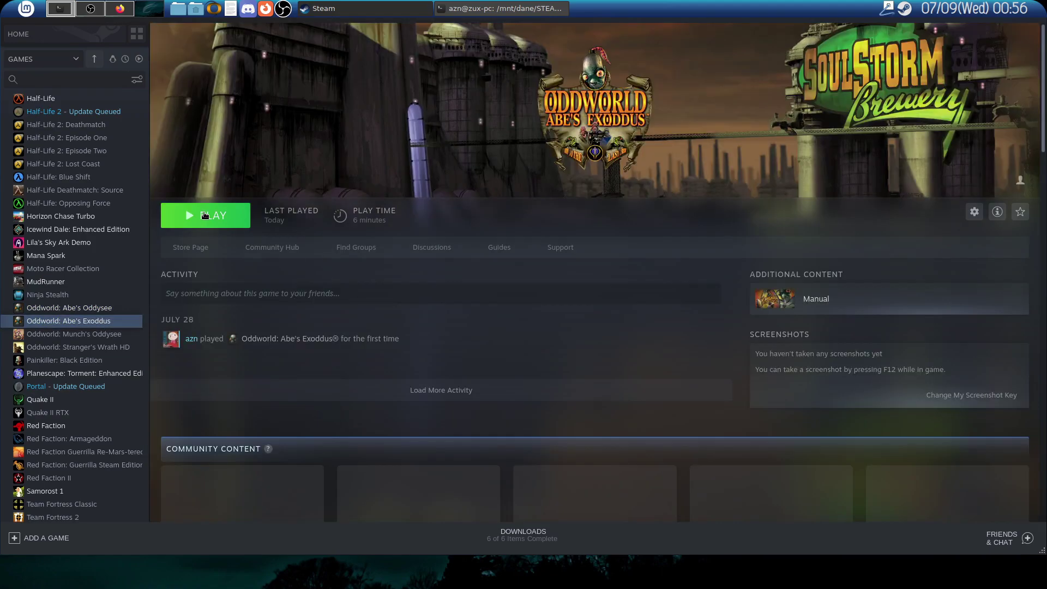
click(205, 216)
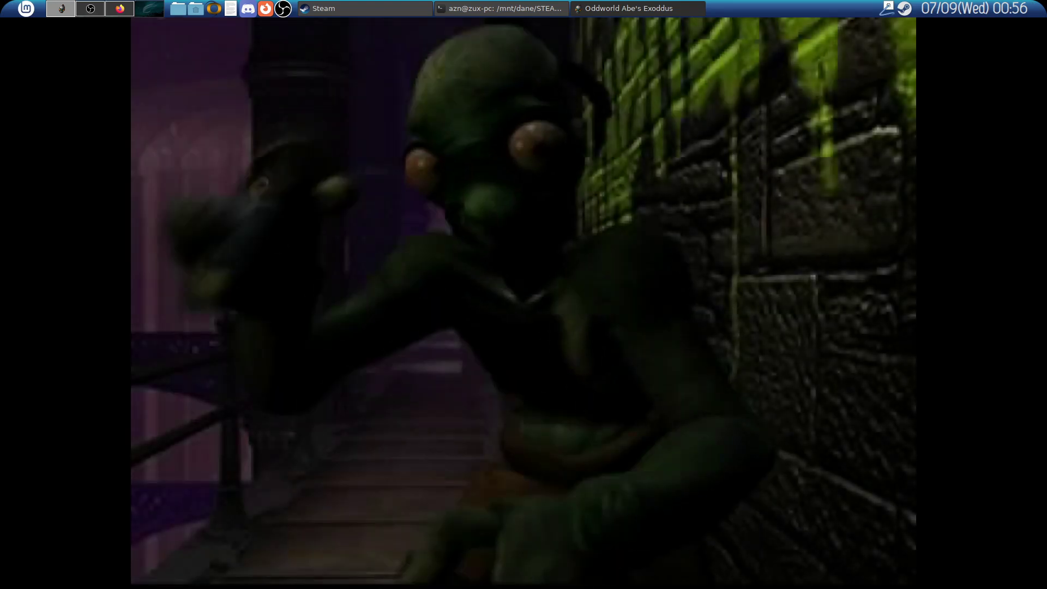
key(Escape)
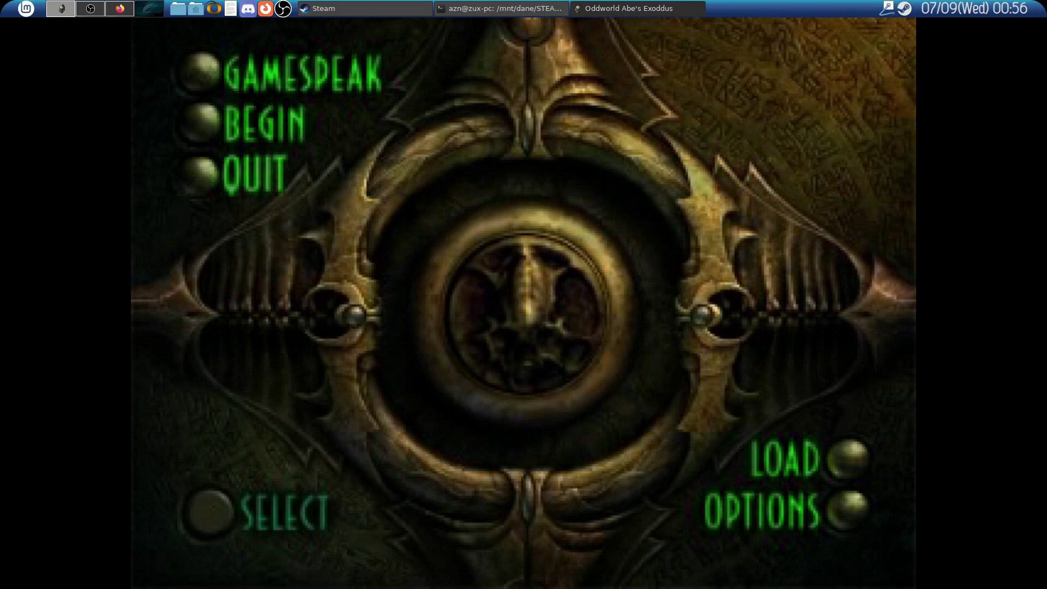
Step: Switch back to Steam and stop the running Abe's Exoddus game
key(alt+Tab)
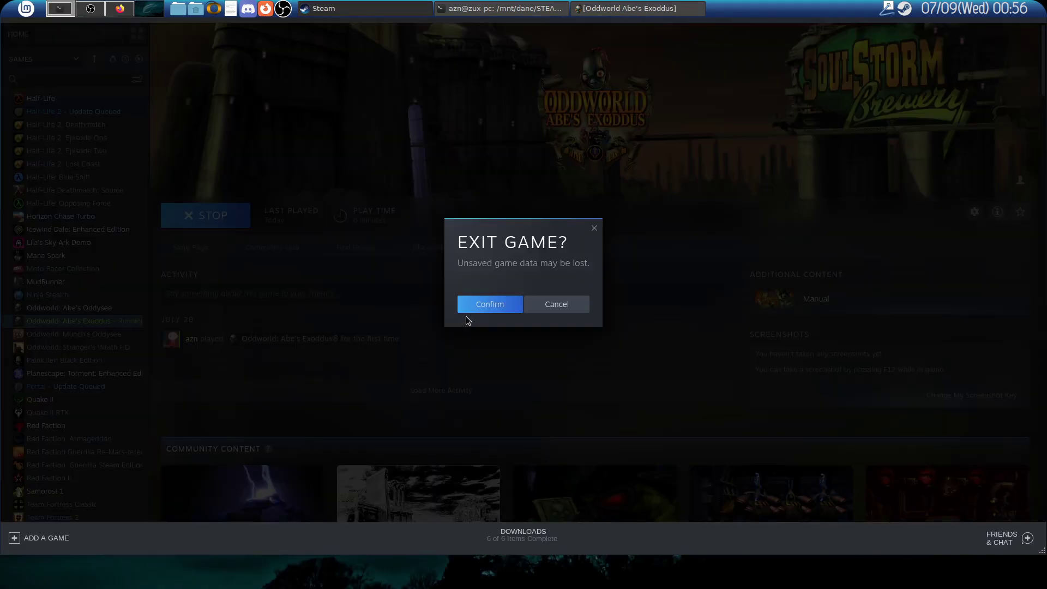
click(468, 310)
mouse_move(88, 22)
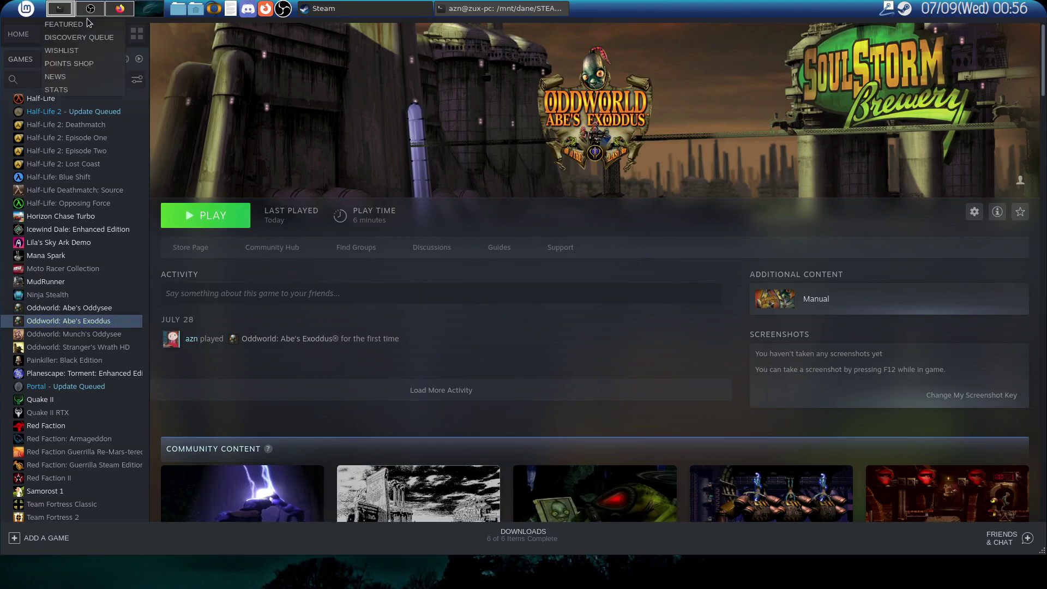
Step: Switch to the terminal and run ./relive in the Oddworld Abes Exoddus folder
click(462, 13)
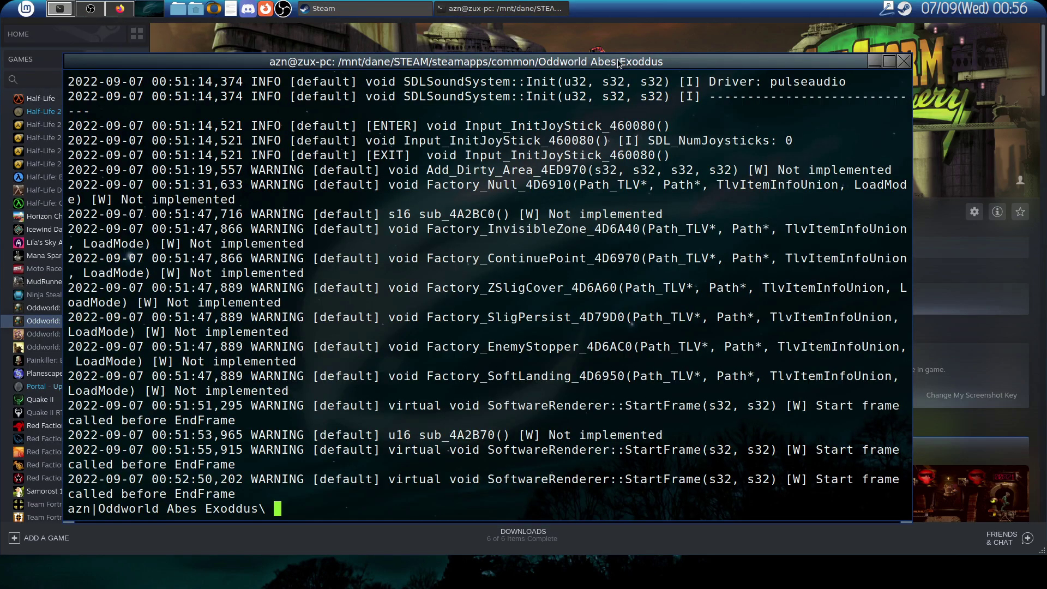
text(./relive)
key(Return)
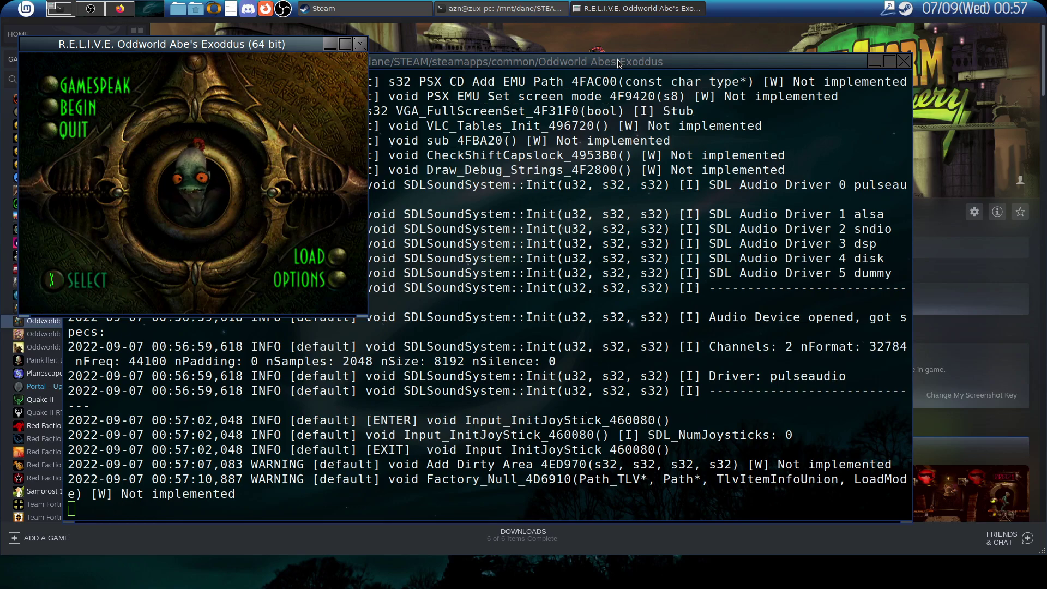
Step: Begin a new Exoddus game in R.E.L.I.V.E. without the backstory, walk Abe to the right and pause
key(Down)
key(Up)
key(Return)
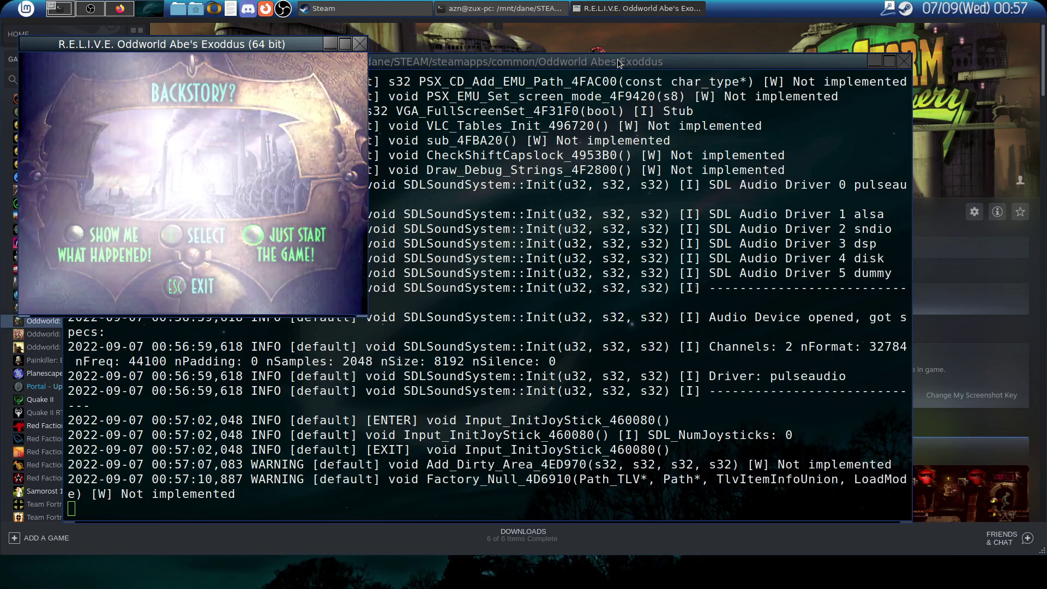
key(Return)
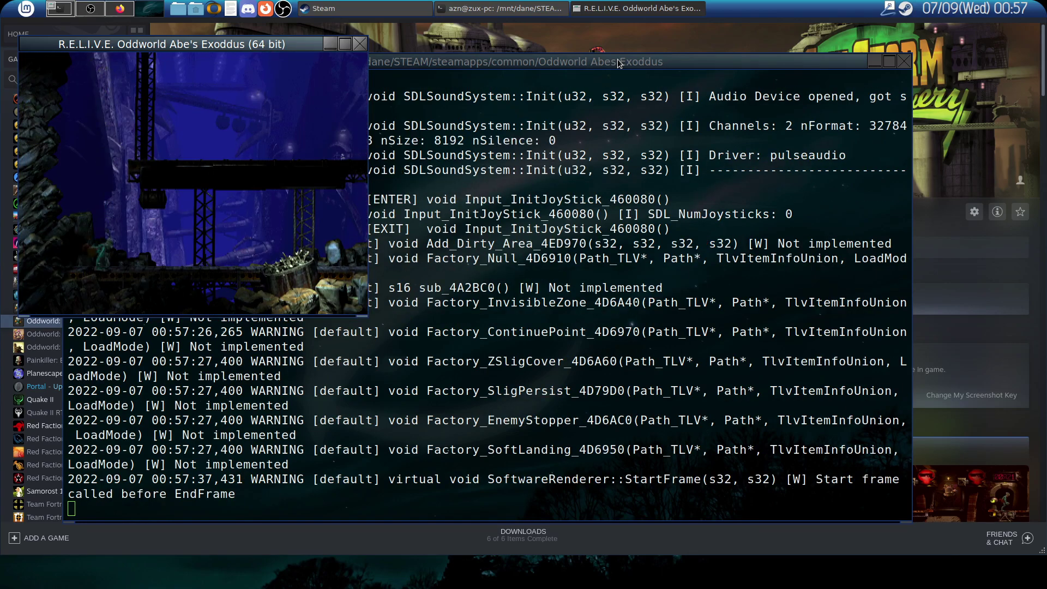
key(Right)
key(Escape)
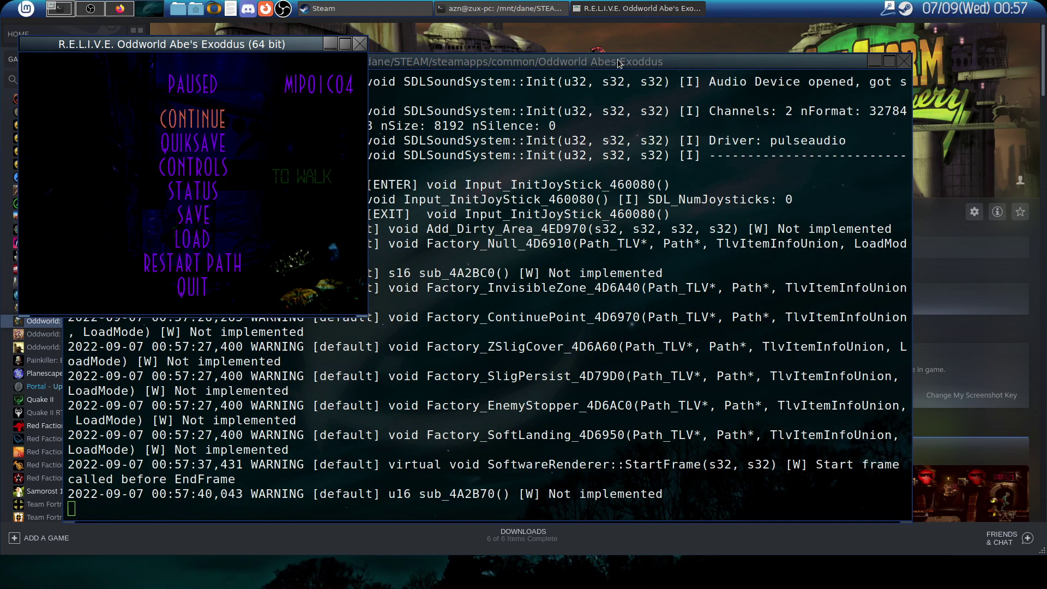
Step: Interrupt the relive process from the terminal and confirm quitting Exoddus
click(731, 267)
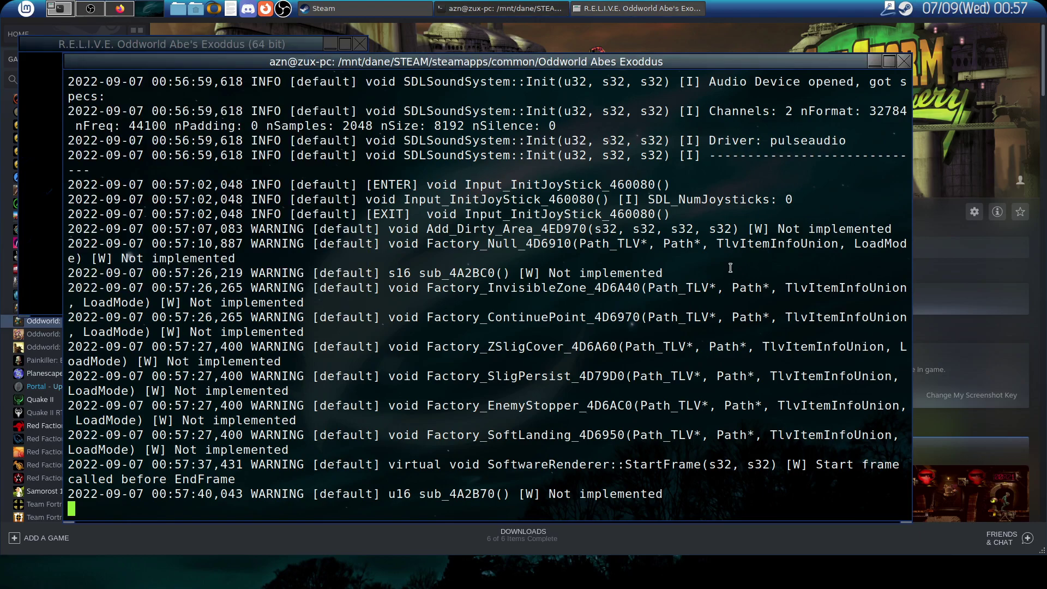
key(ctrl+c)
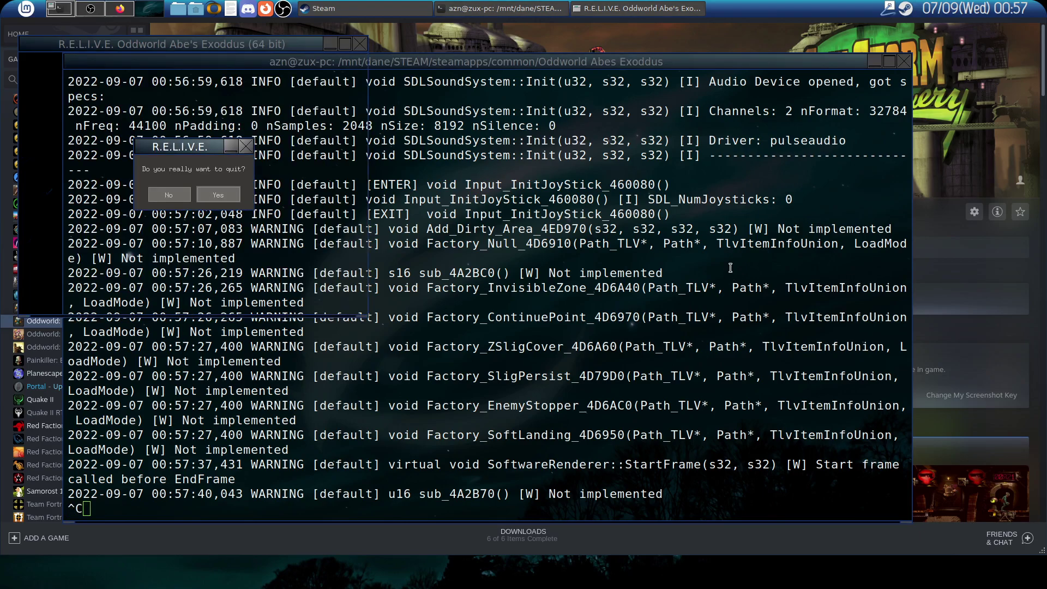
click(217, 195)
key(Up)
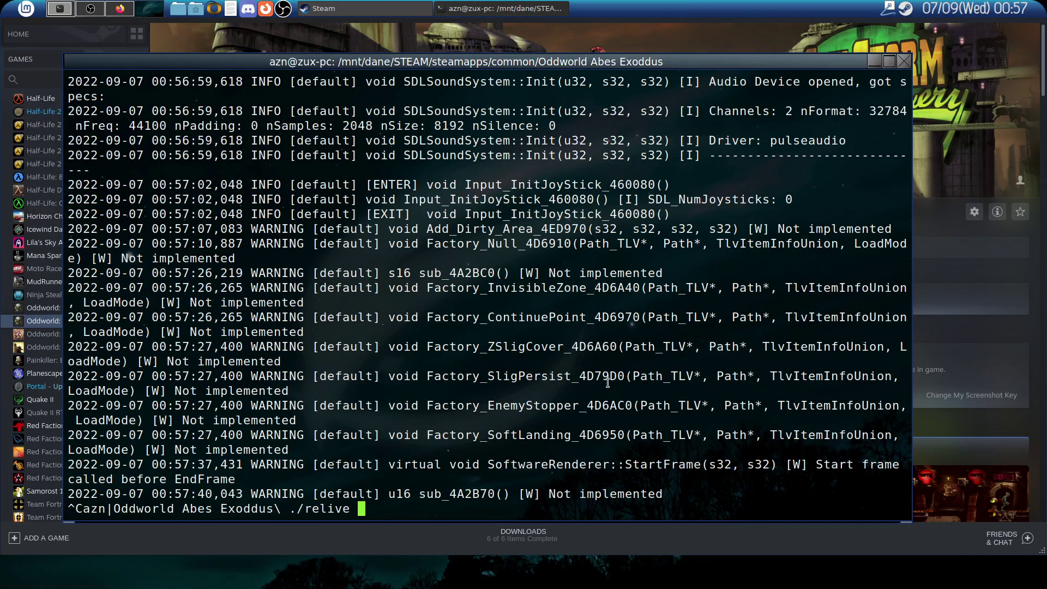
key(BackSpace)
key(BackSpace)
key(BackSpace)
key(BackSpace)
key(BackSpace)
key(BackSpace)
key(BackSpace)
key(BackSpace)
key(BackSpace)
text(../)
key(BackSpace)
key(BackSpace)
key(BackSpace)
text(d)
key(BackSpace)
Step: Change the terminal's working directory to ../Oddworld Abes Oddysee
text(cd ../Odd)
key(Tab)
text(O)
key(Tab)
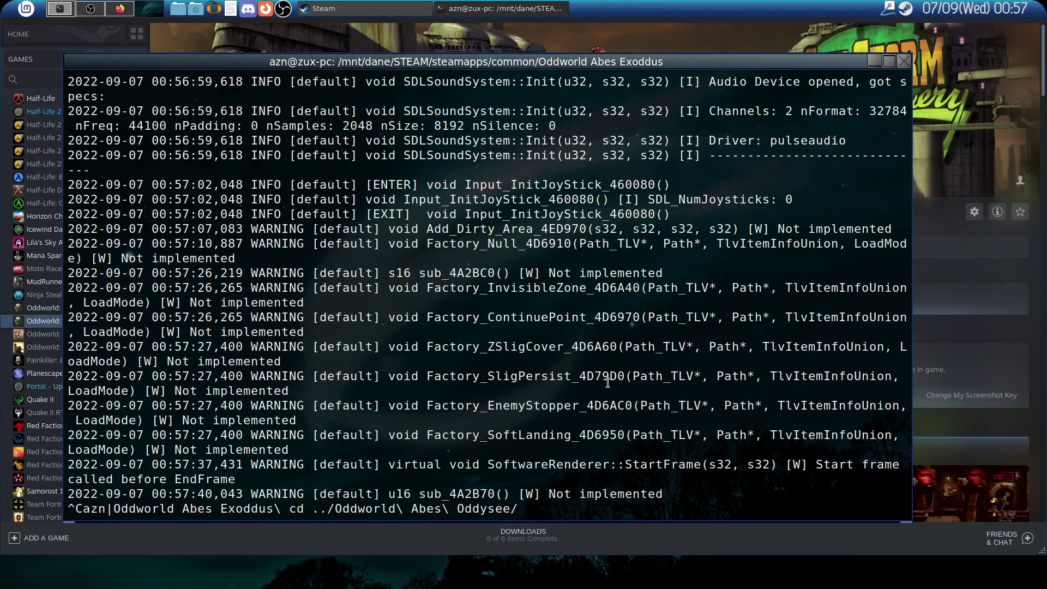
key(Return)
Step: Run ./relive in the Oddysee folder, begin a new game and pause it
text(./relive)
key(Return)
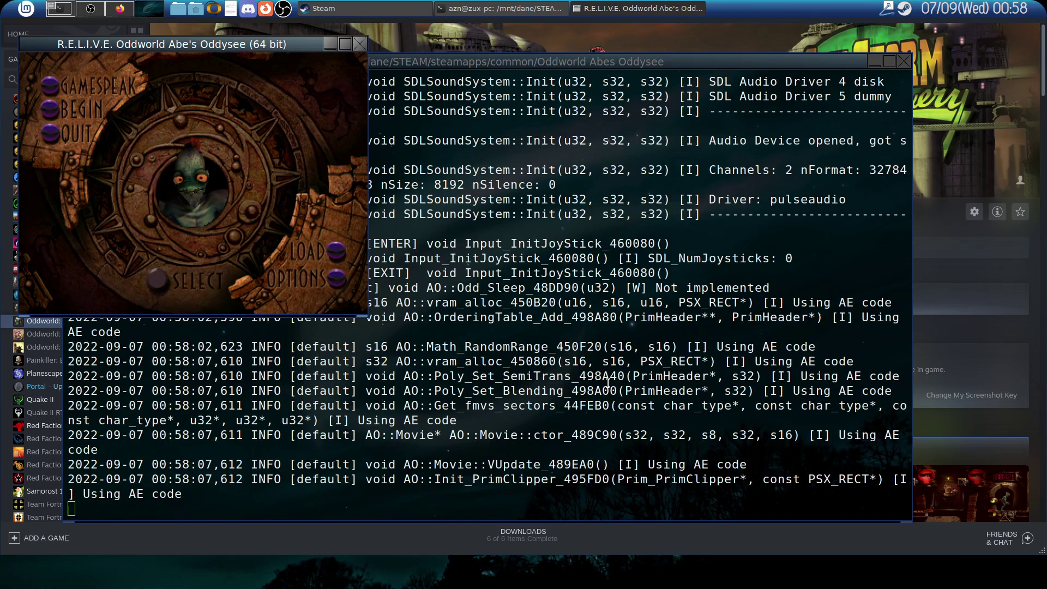
key(Return)
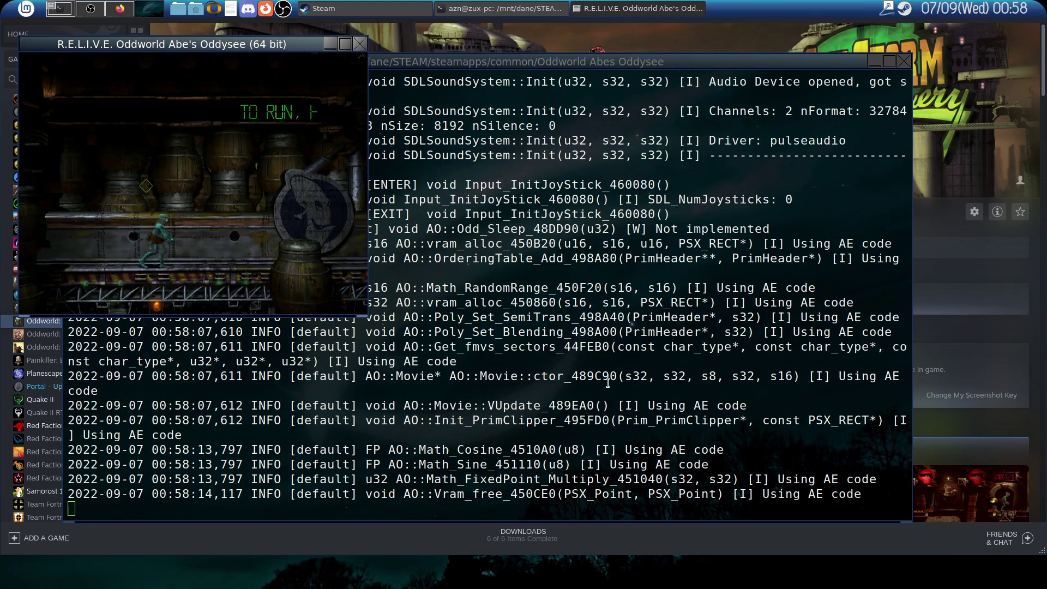
key(Escape)
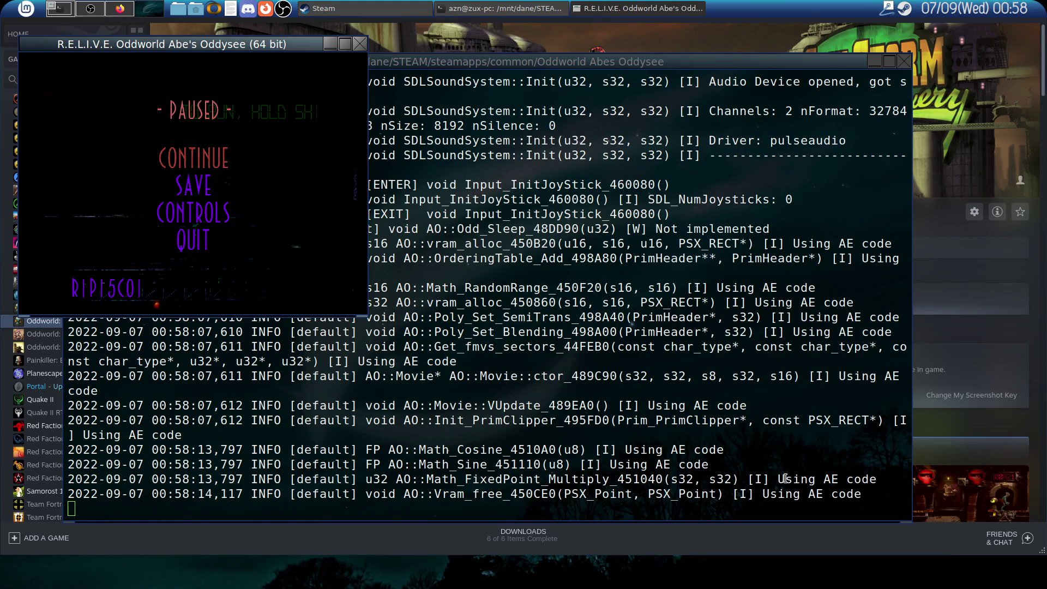
Step: Interrupt the relive process from the terminal and confirm quitting Oddysee
click(774, 466)
key(ctrl+c)
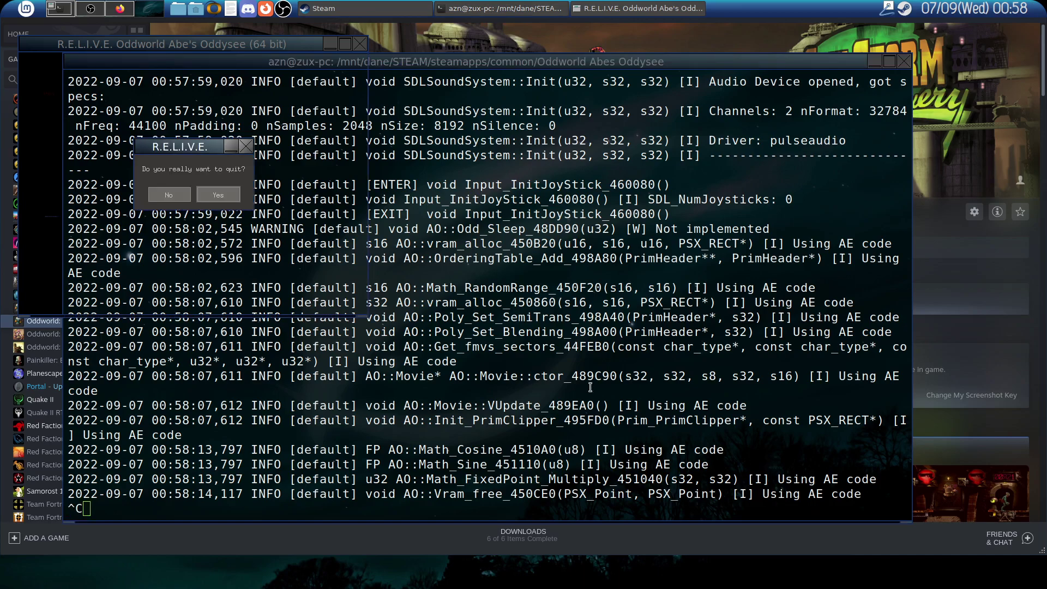
click(204, 186)
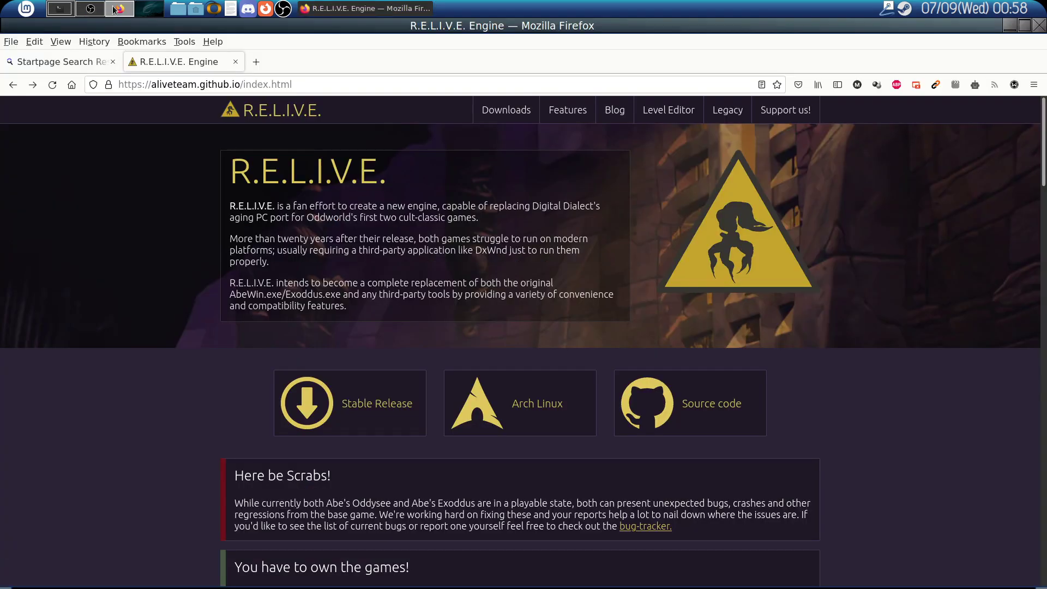
Step: In Firefox, open the R.E.L.I.V.E. stable release page and look through its downloadable assets
click(381, 404)
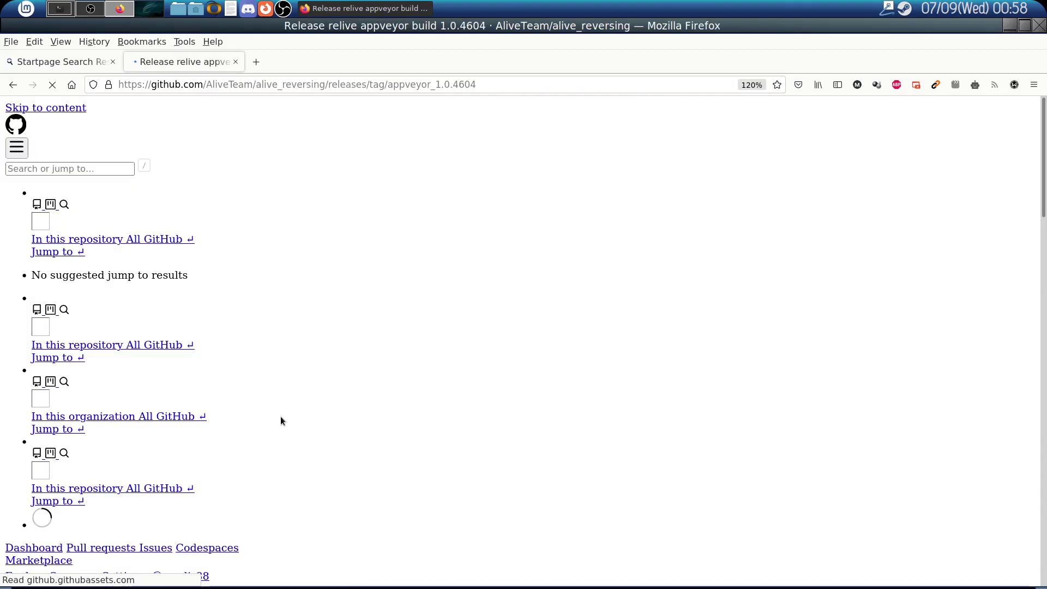
scroll(99, 409, down, 5)
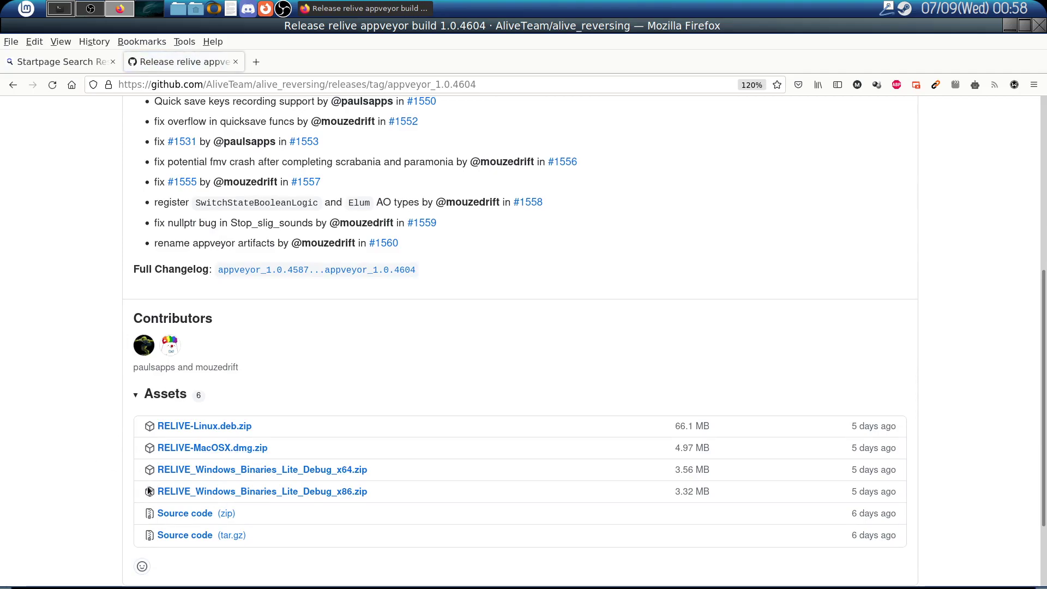
scroll(150, 486, up, 3)
Step: Return to the R.E.L.I.V.E. homepage and open the README linked from the Compile from Source installation guide
click(12, 85)
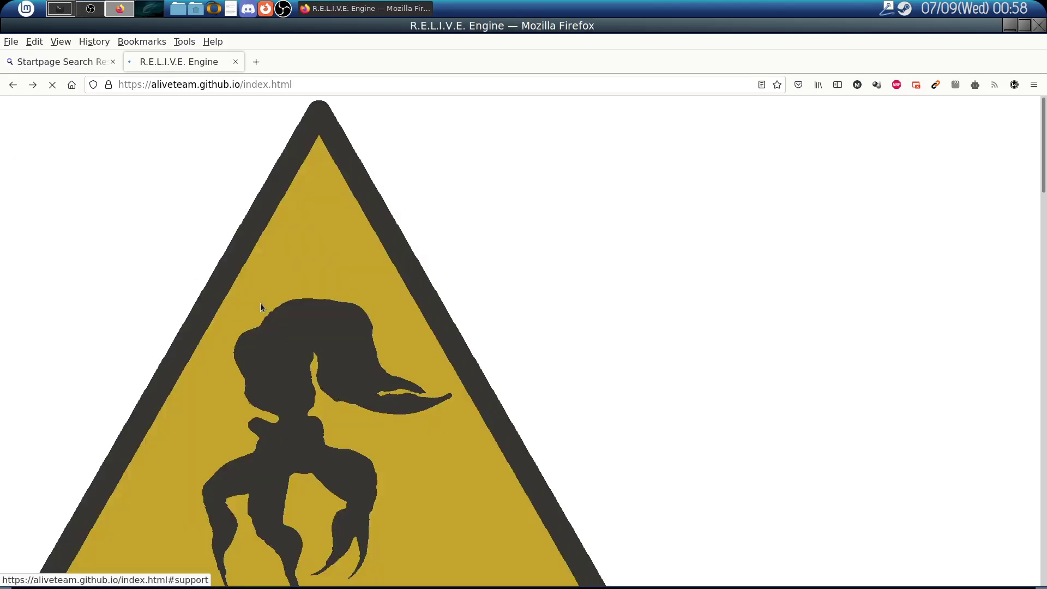
scroll(109, 279, down, 10)
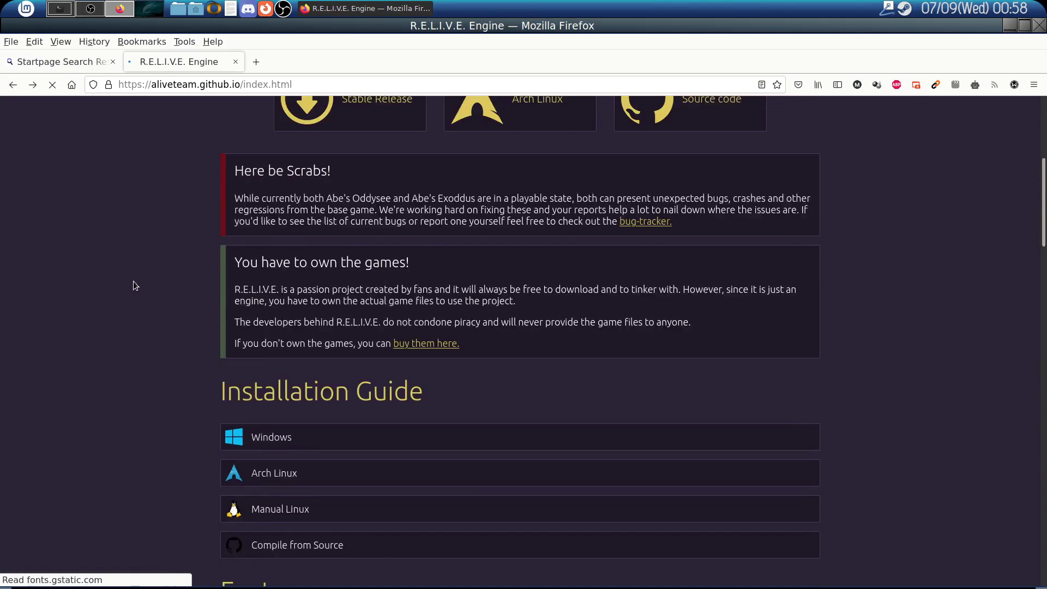
click(293, 293)
click(388, 324)
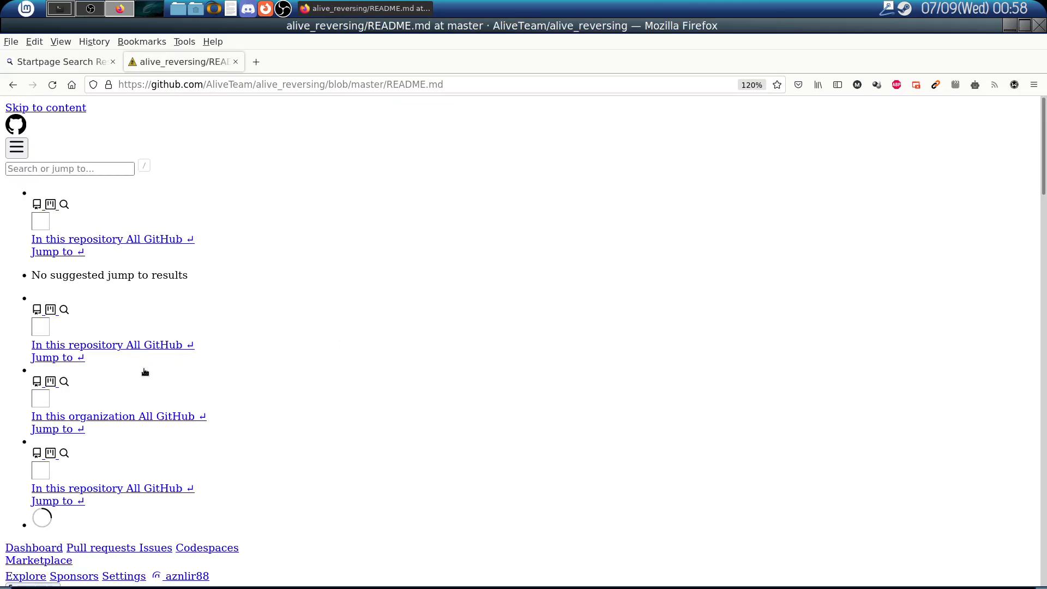
Step: Expand the README's Build on Linux instructions and read through build steps 1 to 5
scroll(48, 394, down, 12)
click(202, 422)
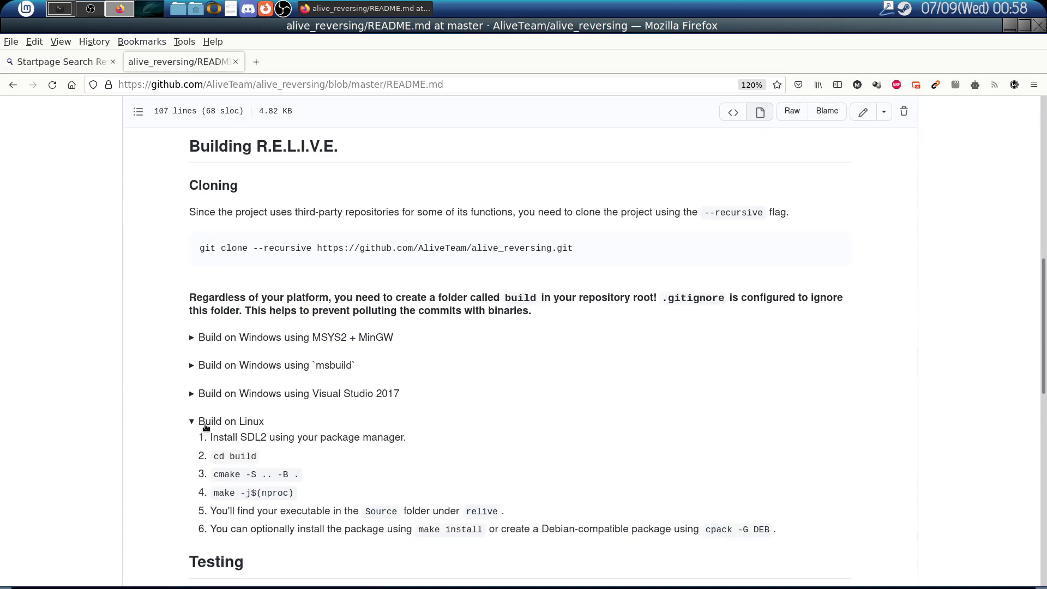
scroll(164, 420, down, 3)
drag(189, 286, 621, 369)
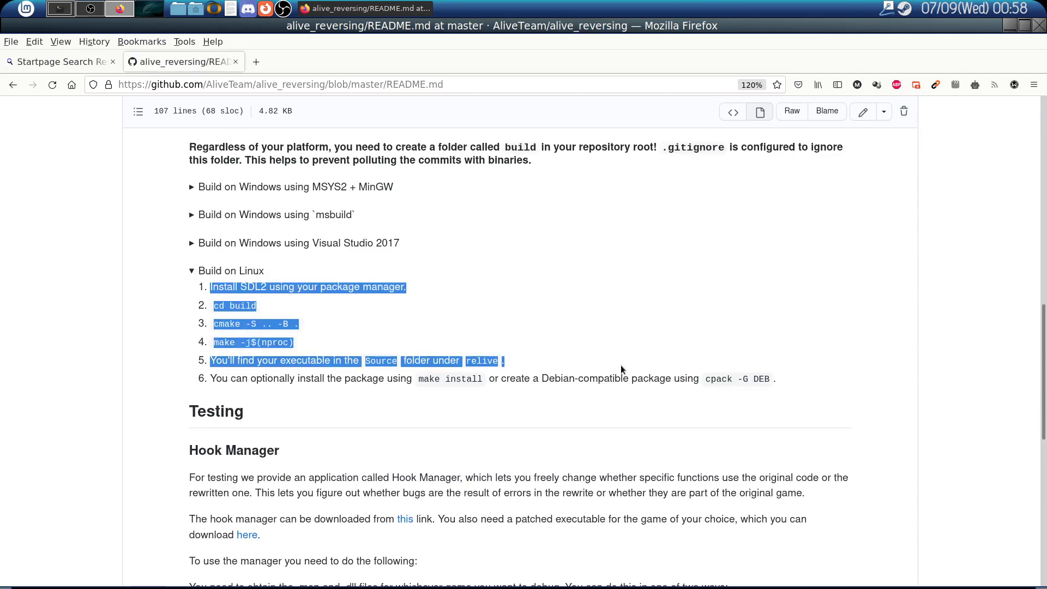
click(620, 366)
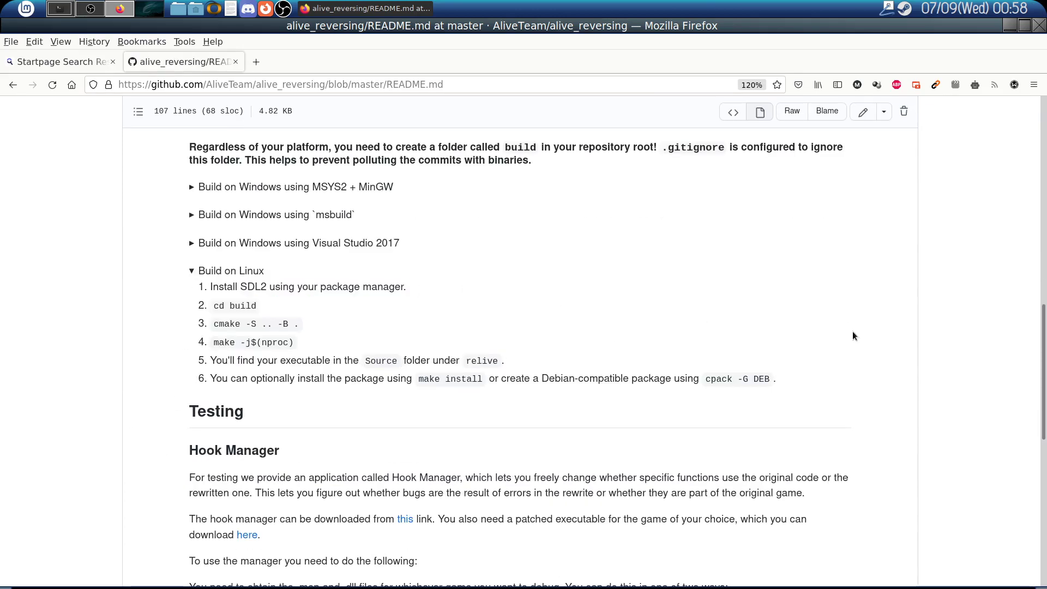